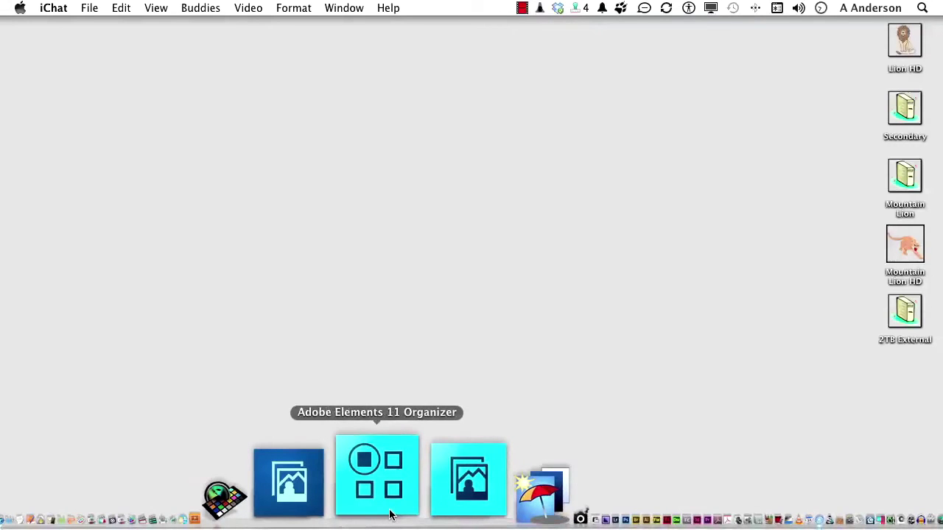
Step: Launch Organizer and import the five images from the Desktop/Tonal folder via From Files and Folders
click(390, 513)
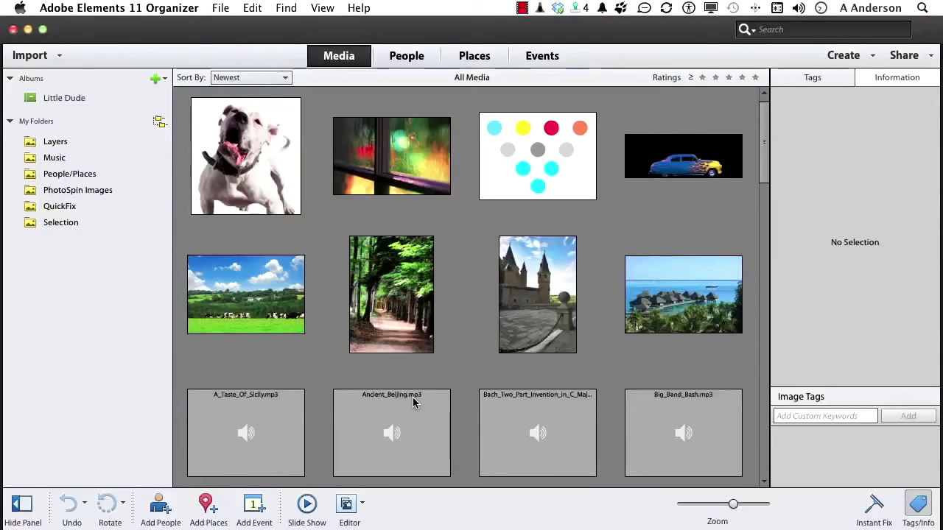
click(45, 58)
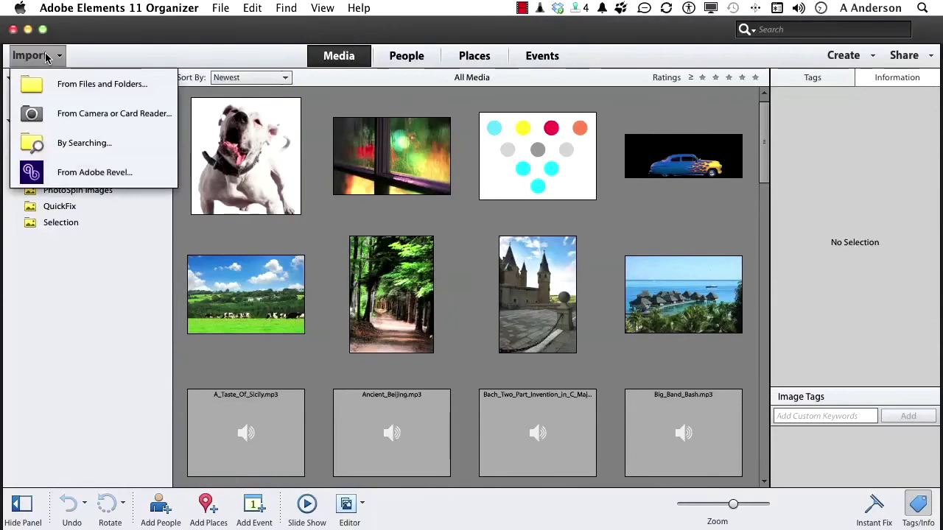
click(56, 87)
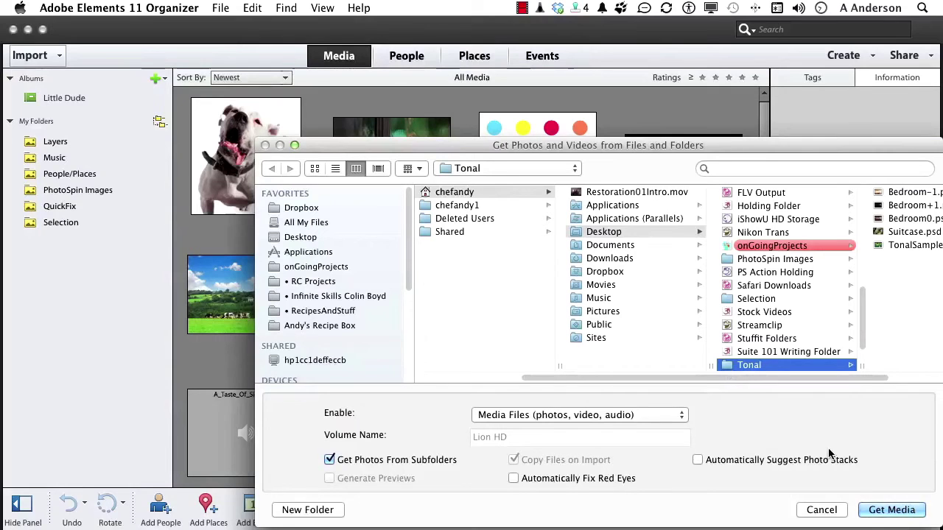
click(868, 511)
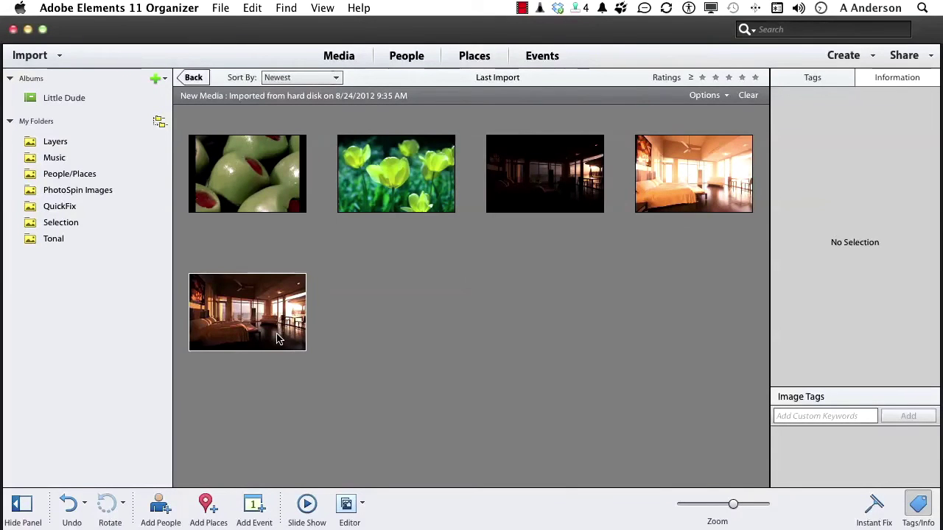
Step: Select the three bedroom photos and stack them into a single Bedroom+1.psd thumbnail
click(569, 181)
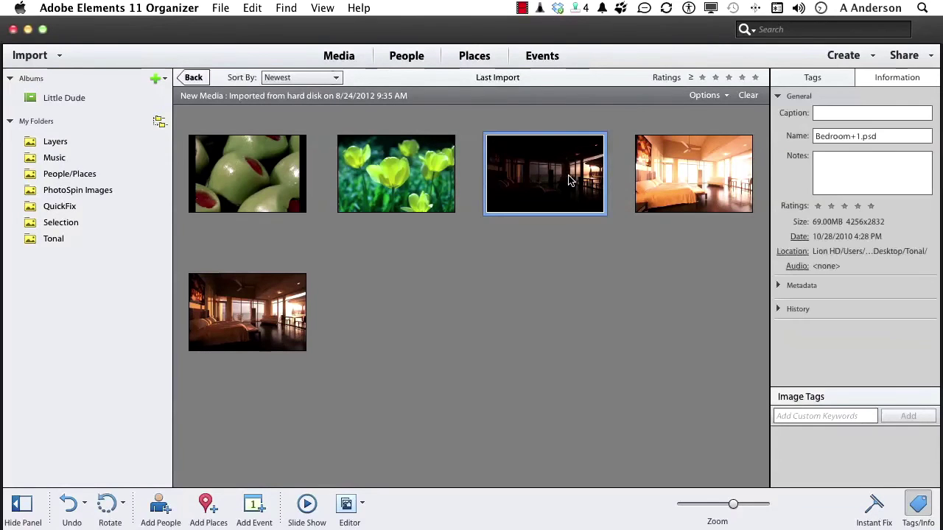
shift+click(251, 315)
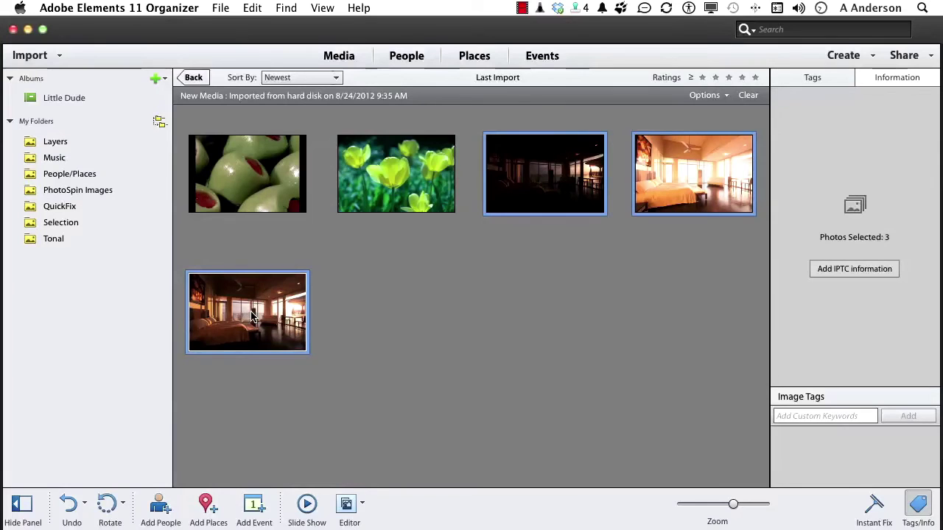
right_click(547, 170)
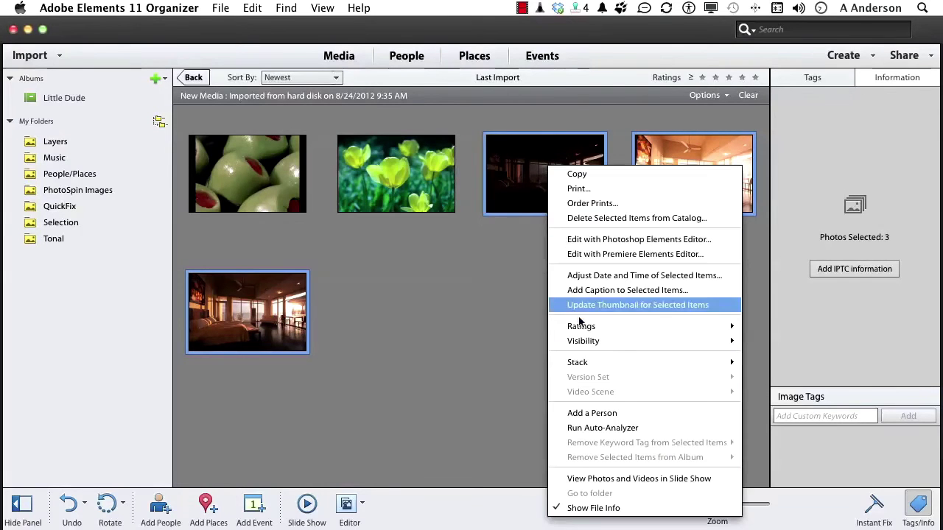
mouse_move(576, 363)
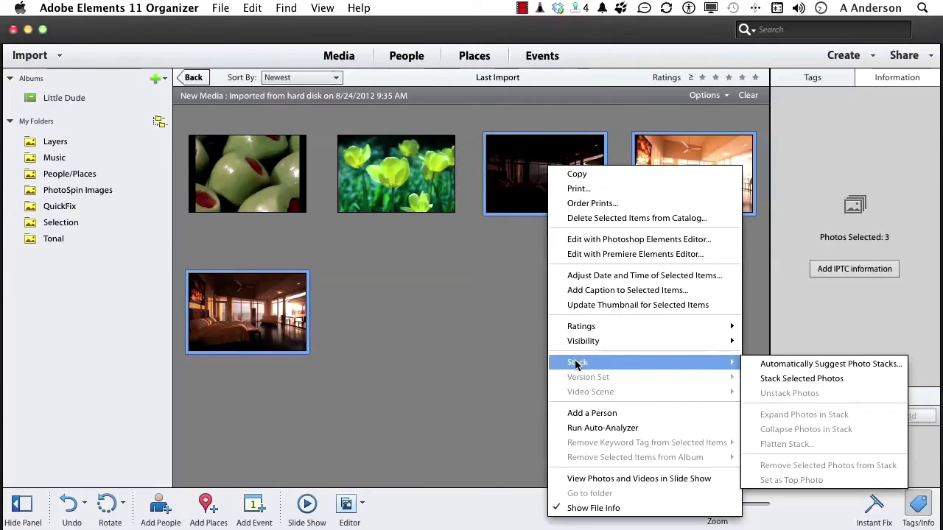
click(802, 379)
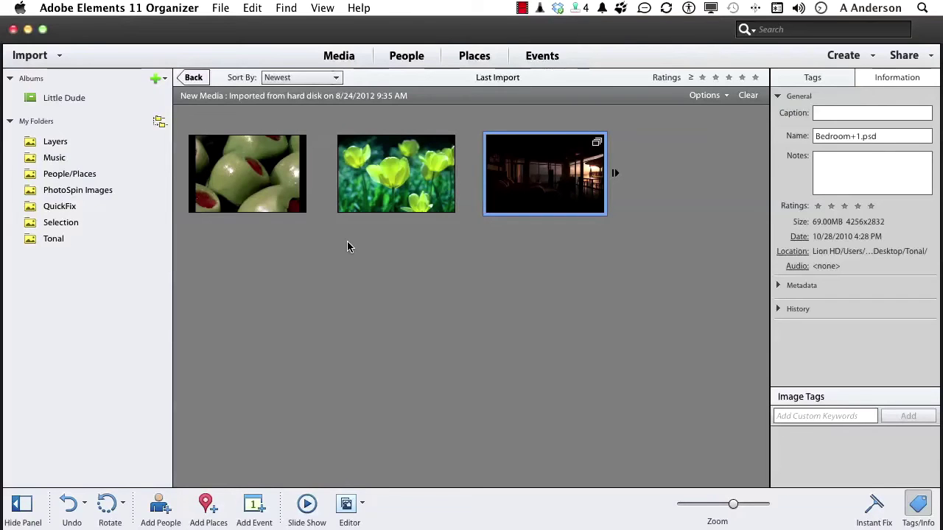
Step: Open TonalSamples.psd in the Photoshop Elements Editor from its thumbnail's context menu
right_click(390, 180)
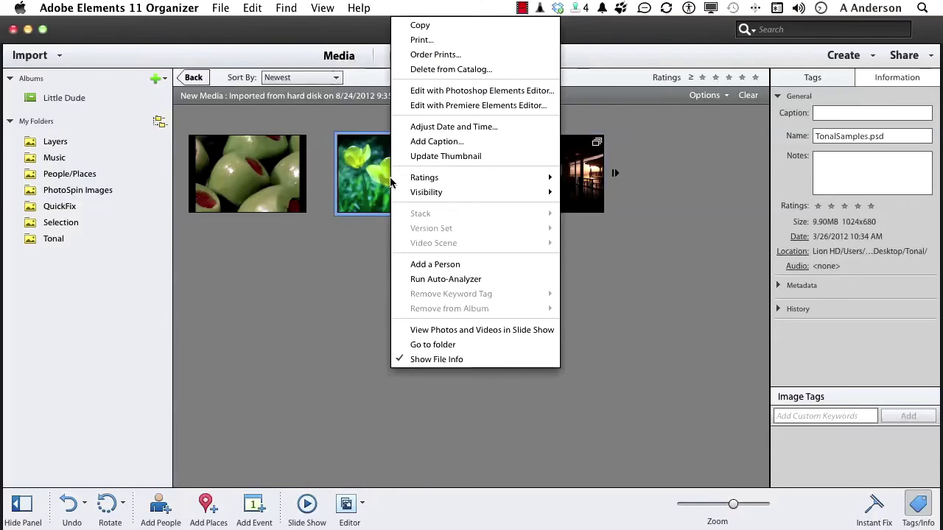
click(430, 91)
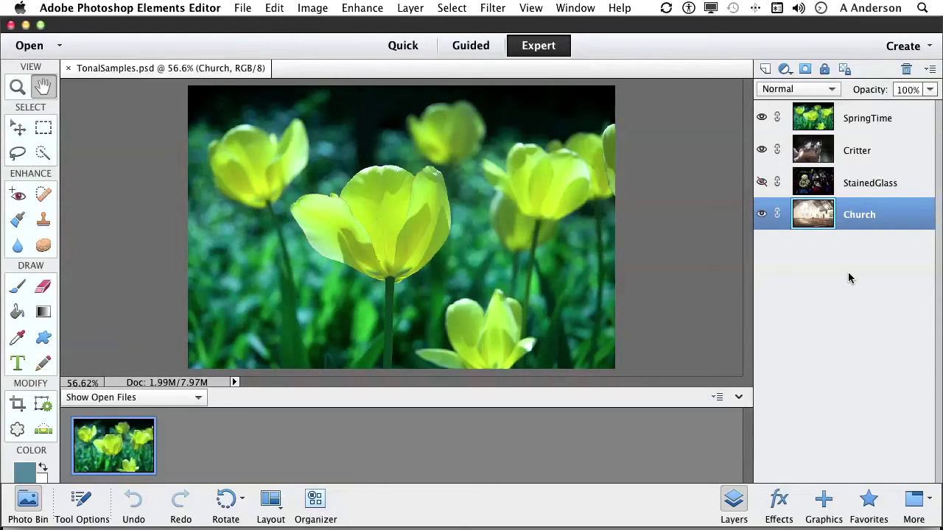
Step: Select the SpringTime layer, then hide and re-show the Layers panel
click(861, 128)
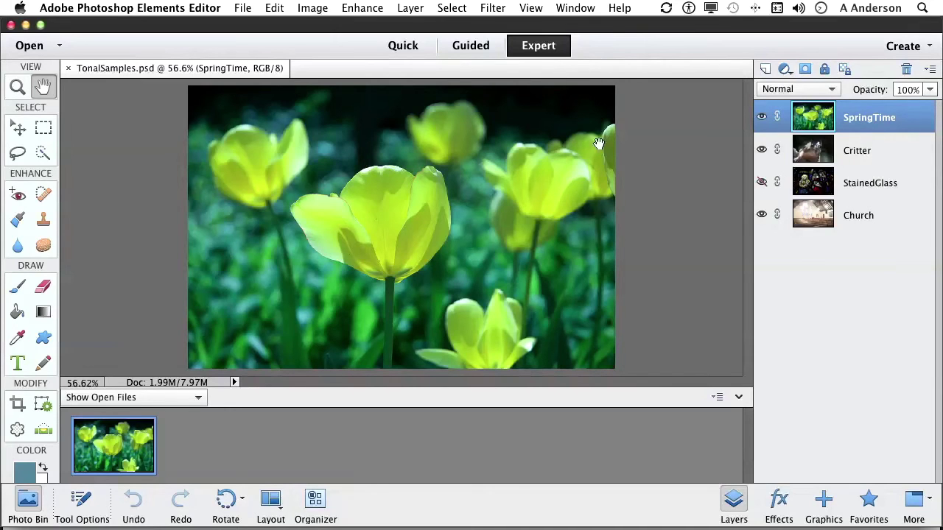
click(730, 503)
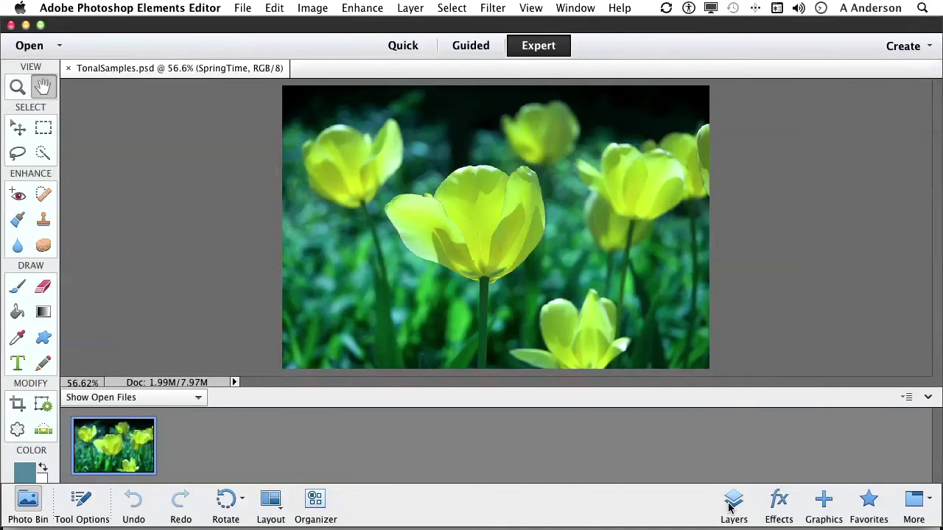
click(732, 506)
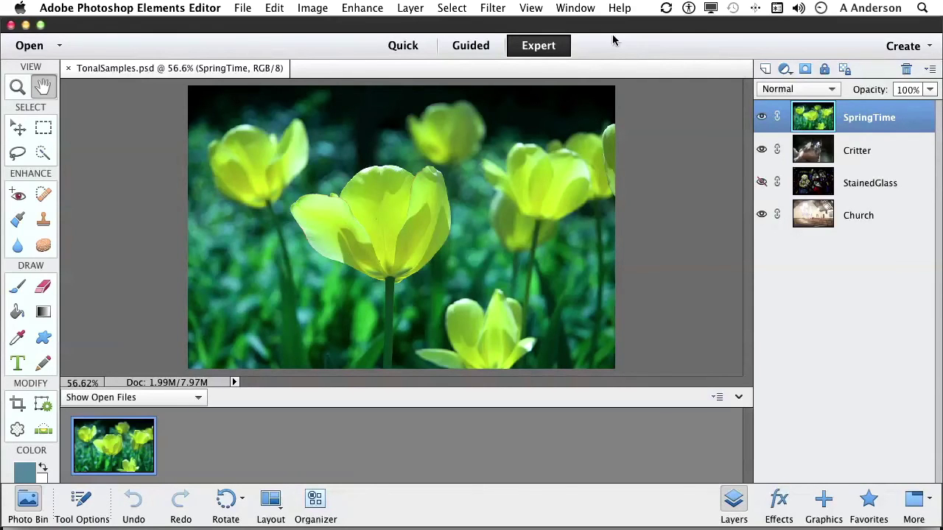
Step: Show the Histogram panel over the image
click(575, 8)
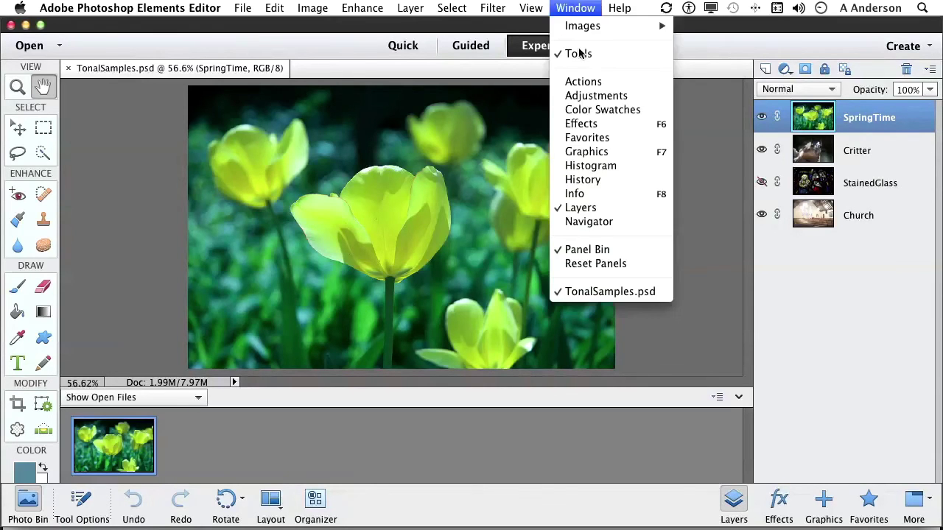
click(617, 168)
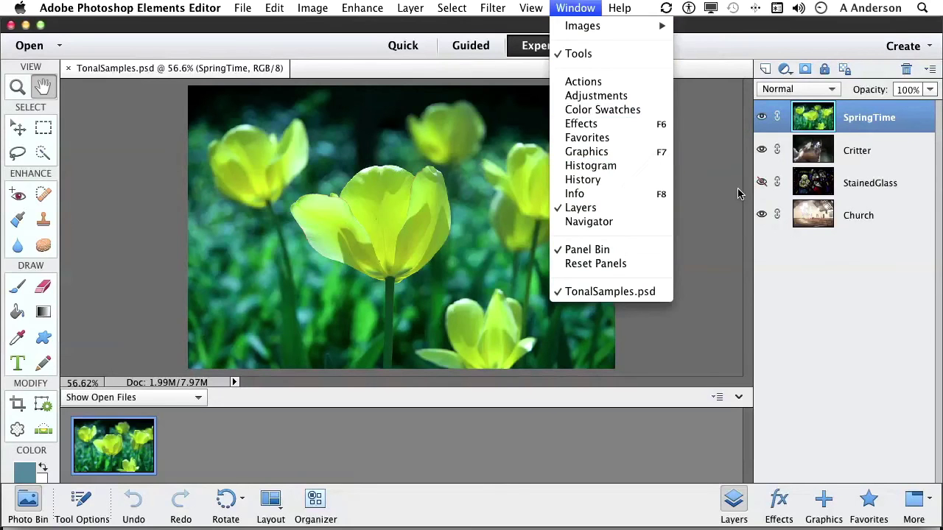
click(930, 499)
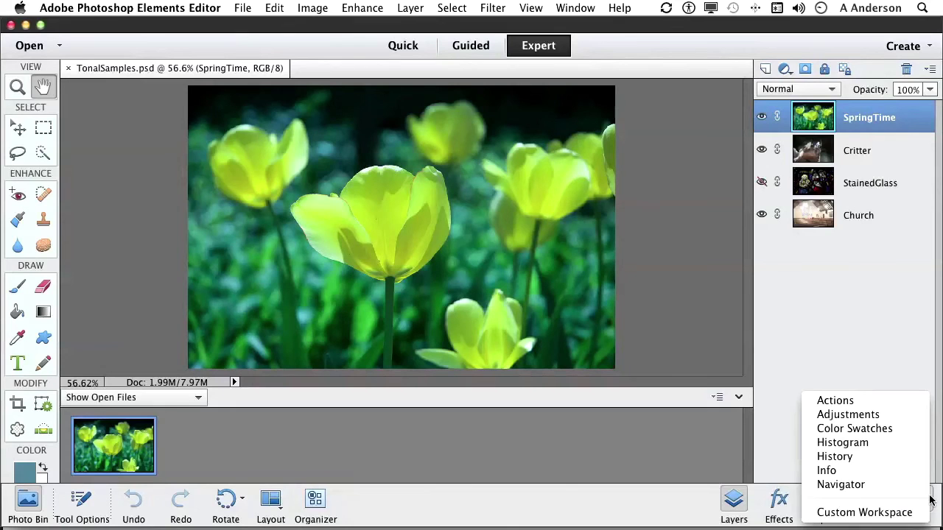
click(863, 443)
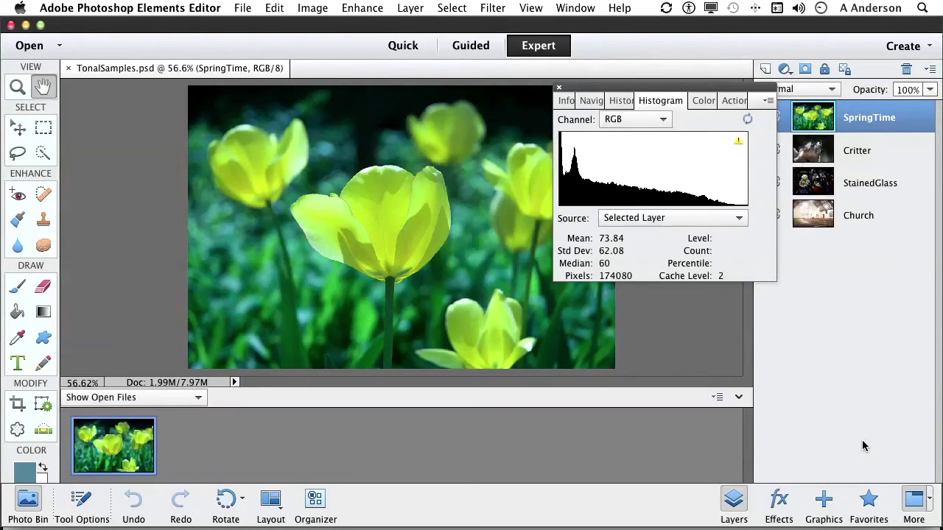
Step: Try the Colors channel and Entire Image source, then settle on Selected Layer with the RGB channel
mouse_move(712, 166)
click(633, 119)
click(632, 189)
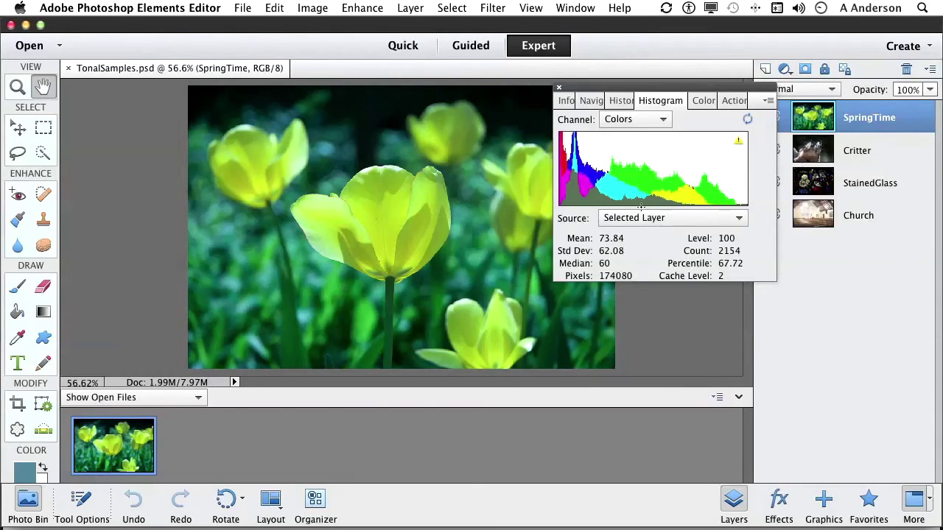
click(643, 218)
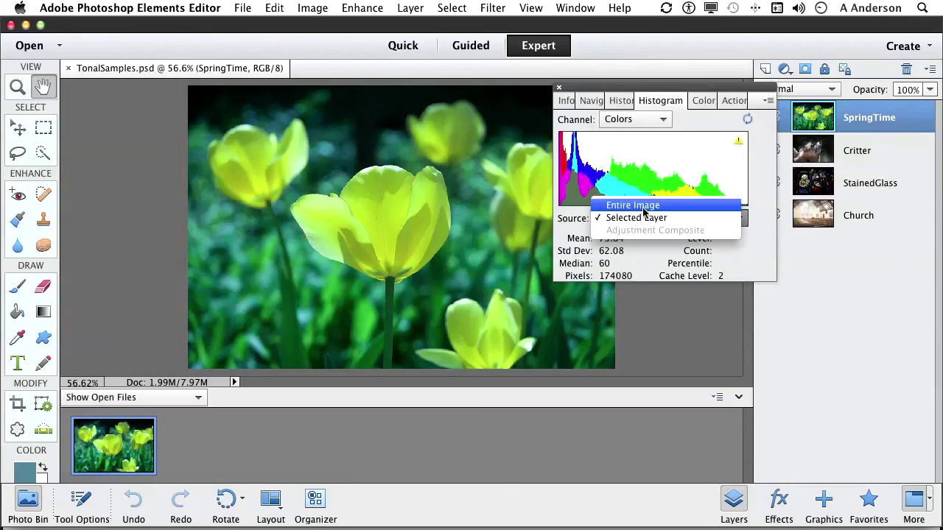
click(685, 223)
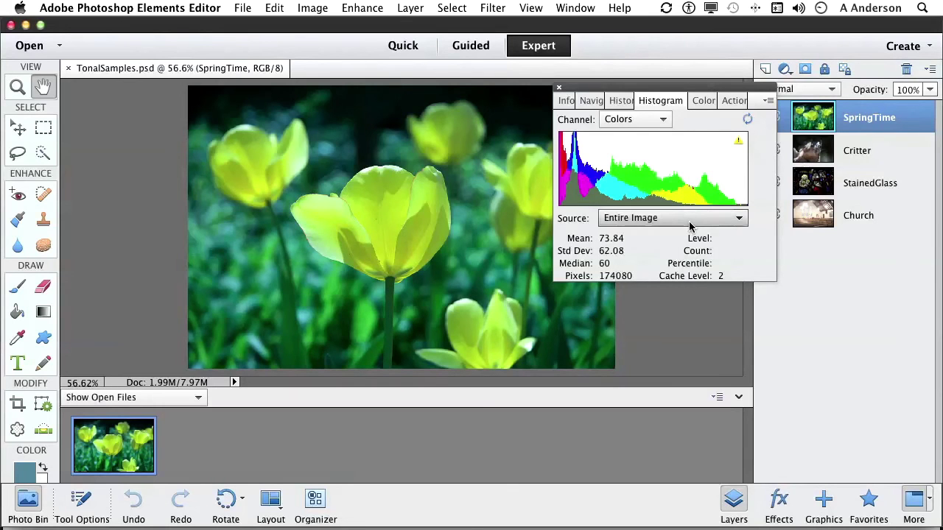
click(641, 218)
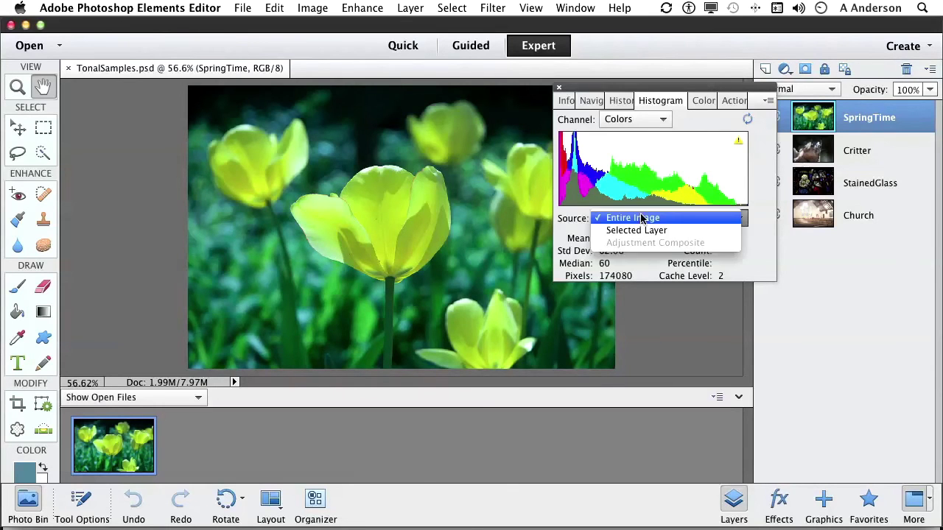
click(641, 230)
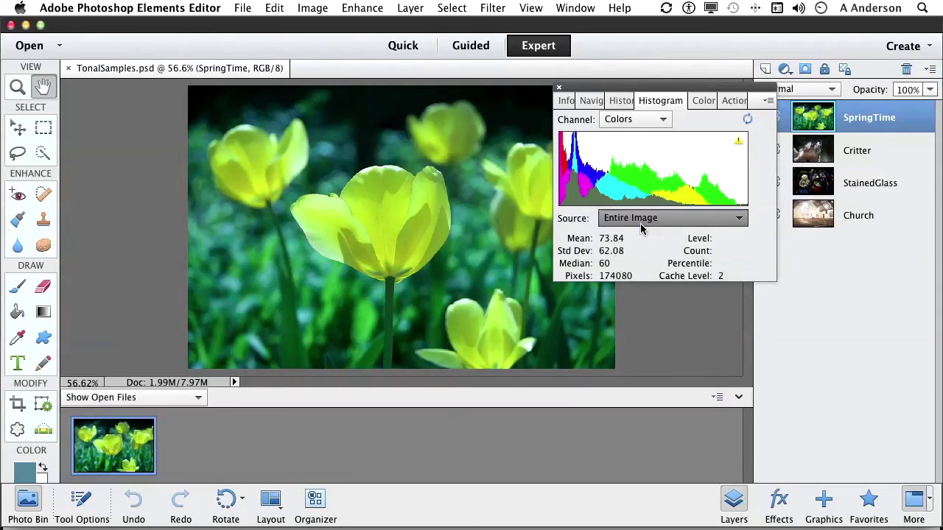
click(612, 120)
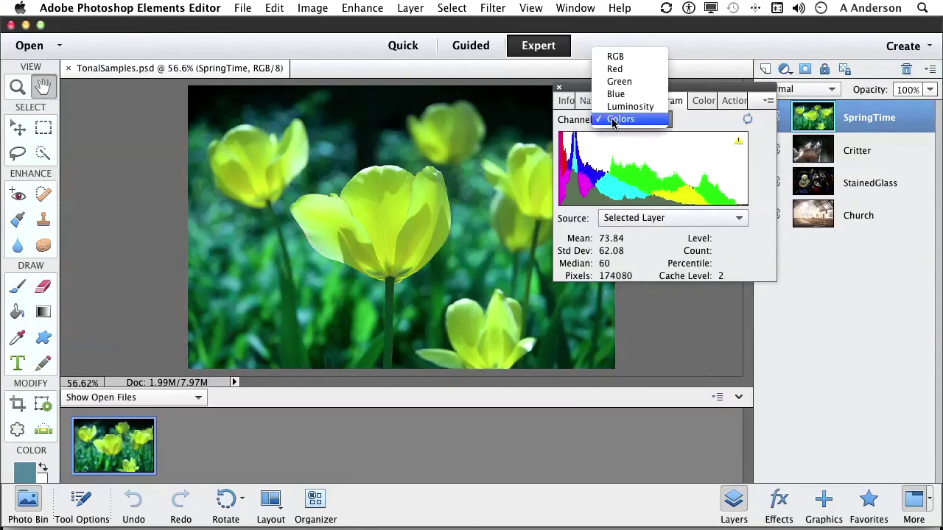
click(625, 56)
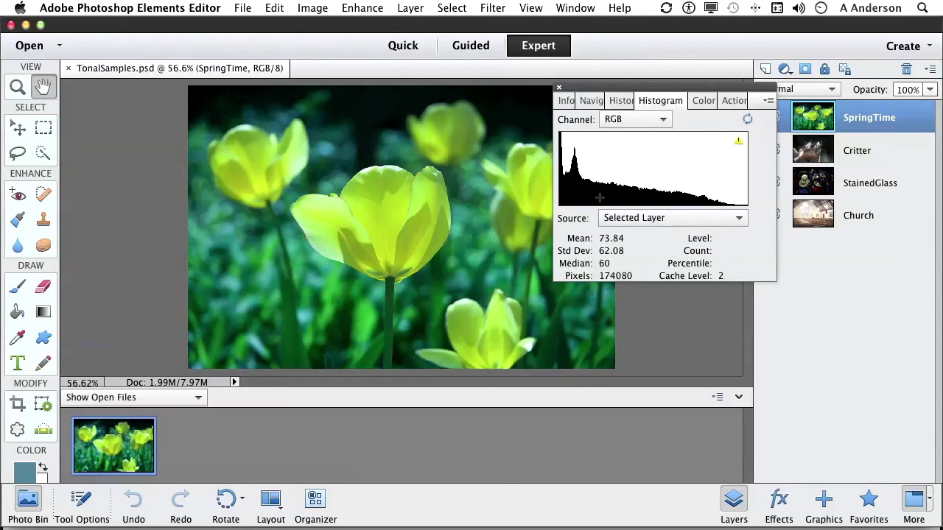
Step: Move the Histogram panel up, hide SpringTime, and compare the Critter and SpringTime histograms, ending on Critter
mouse_move(614, 199)
drag(600, 86, 578, 55)
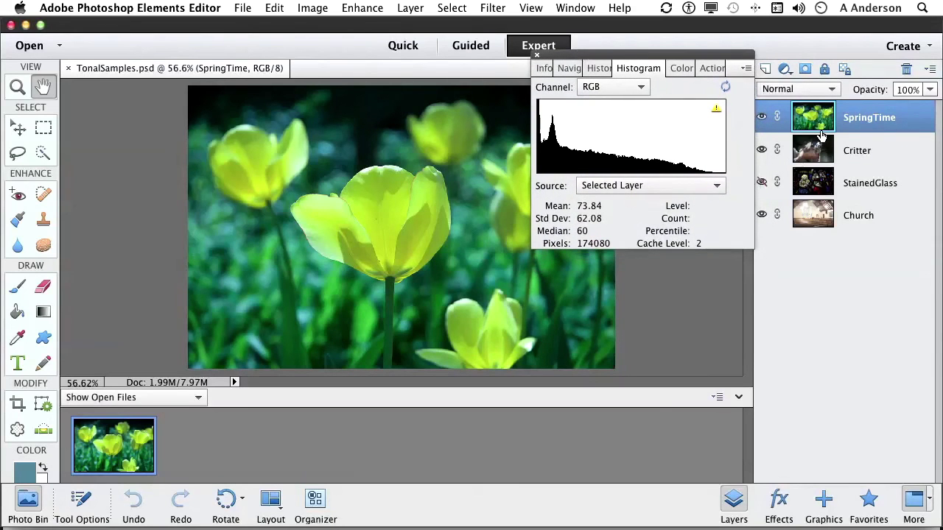
click(761, 118)
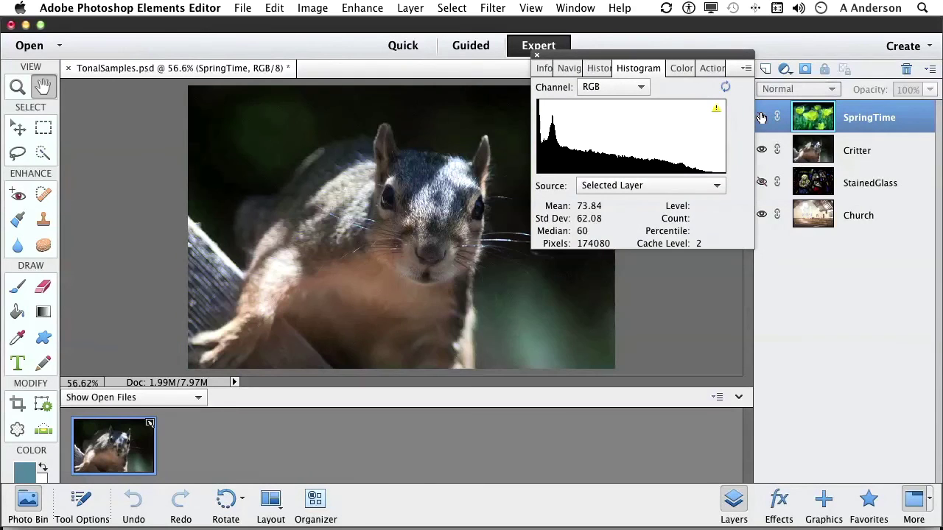
click(857, 151)
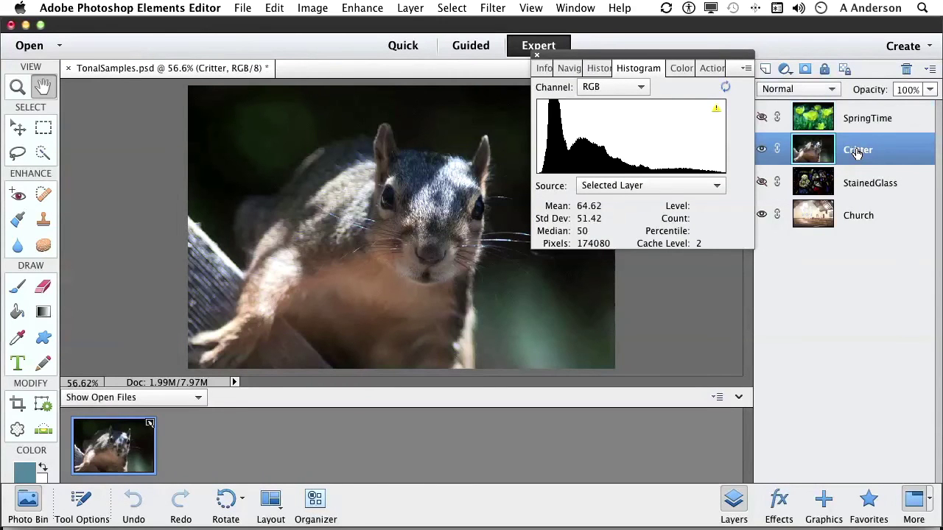
click(858, 120)
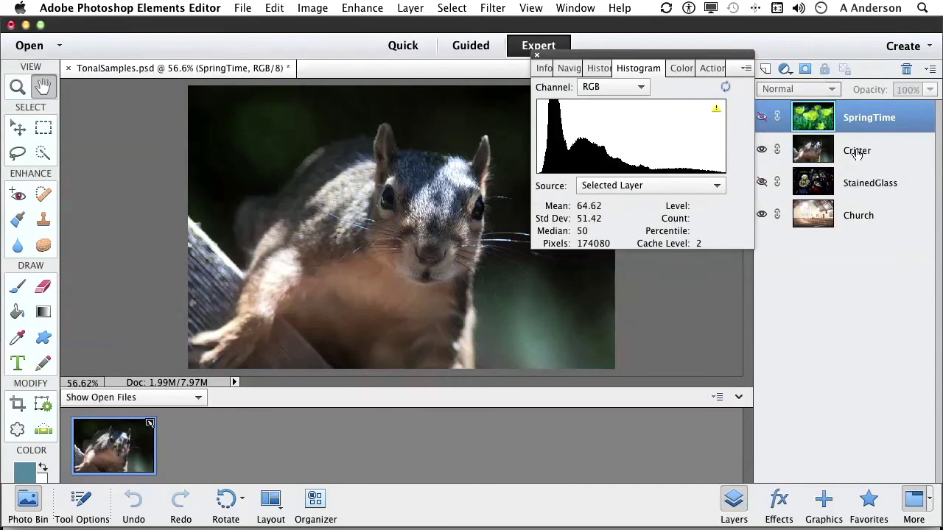
click(856, 152)
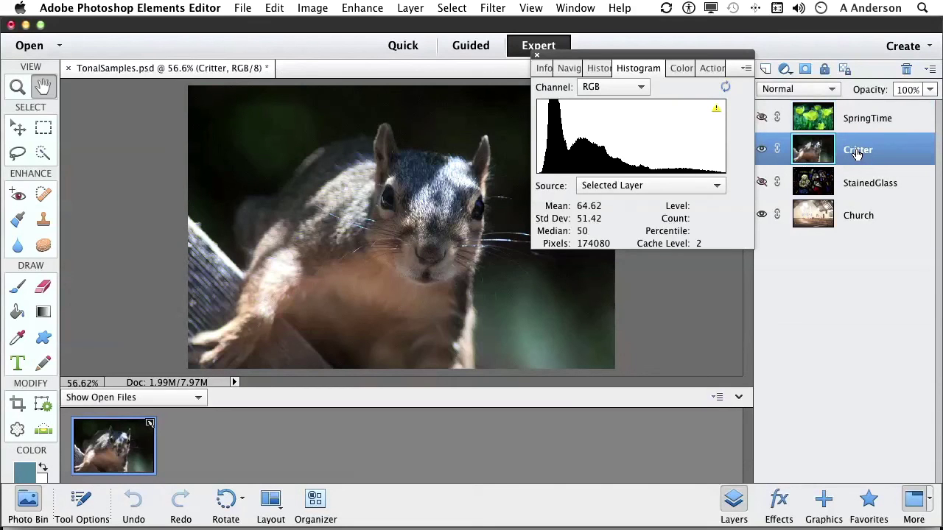
click(856, 120)
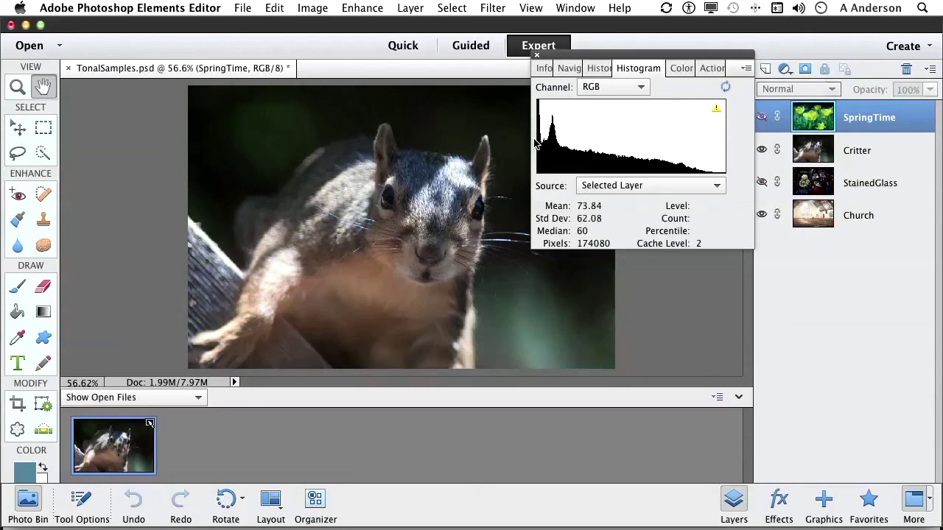
click(858, 152)
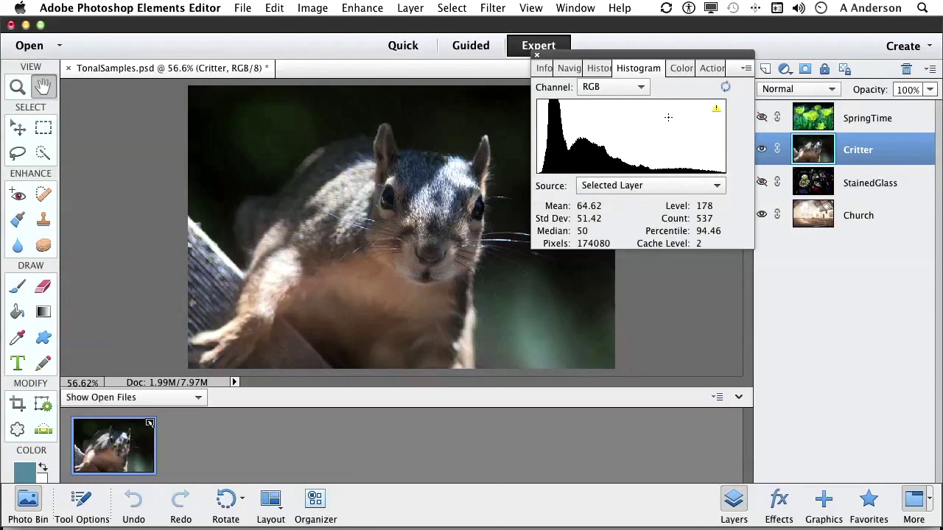
Step: Hide the Critter layer and make the StainedGlass layer visible
click(763, 151)
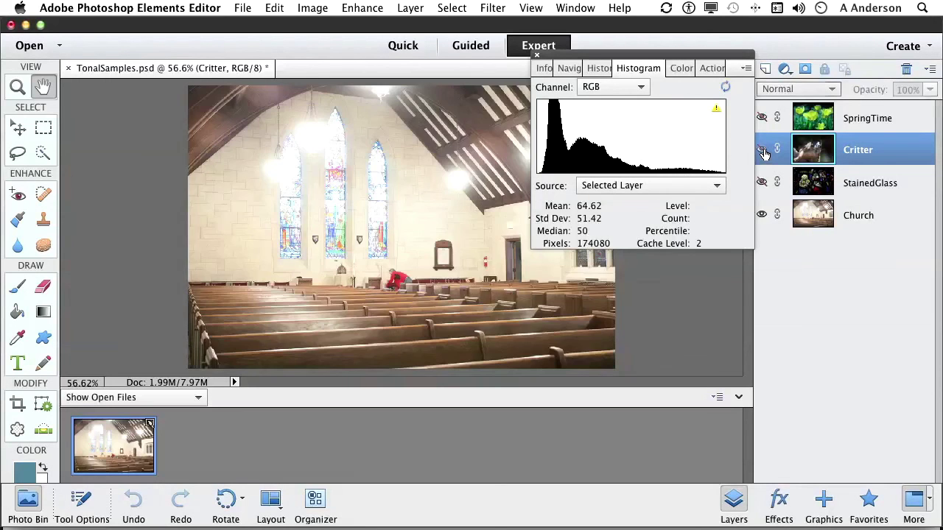
click(762, 183)
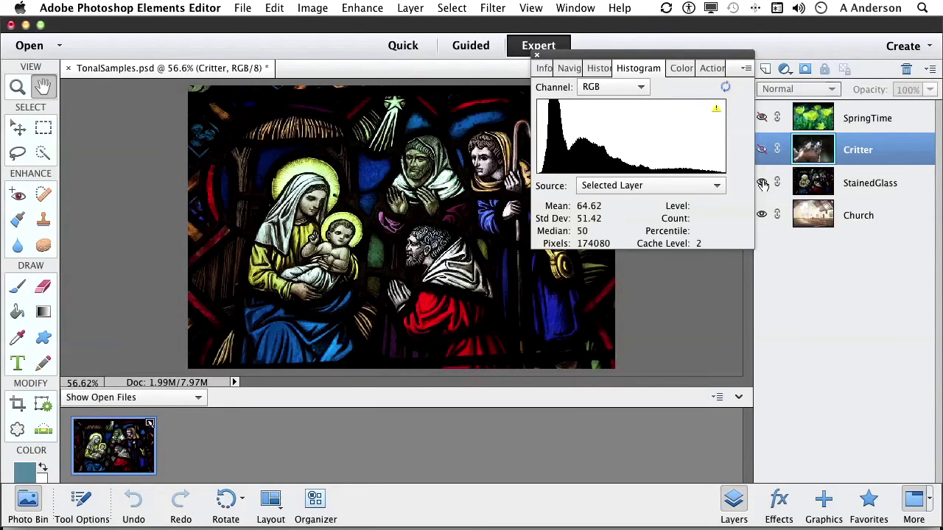
mouse_move(545, 136)
Step: Hide StainedGlass to reveal the church interior and select the Church layer
click(857, 214)
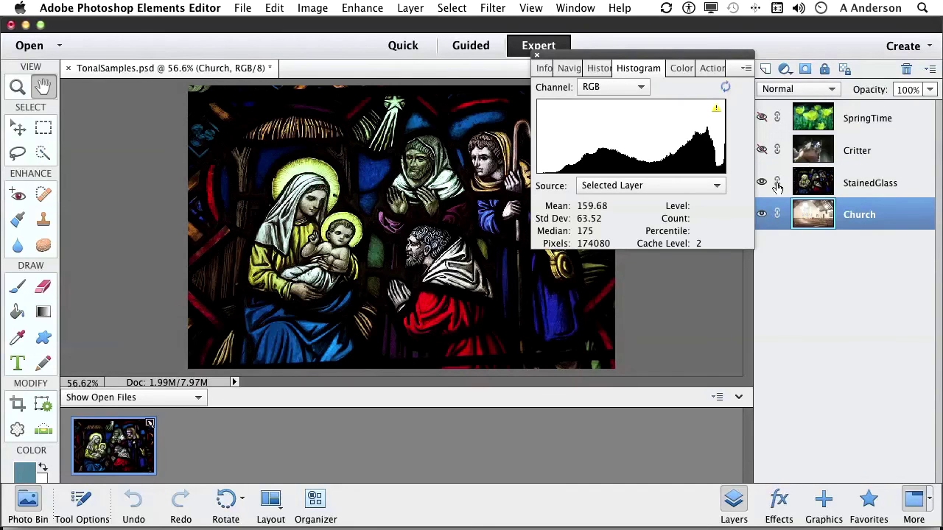
click(760, 183)
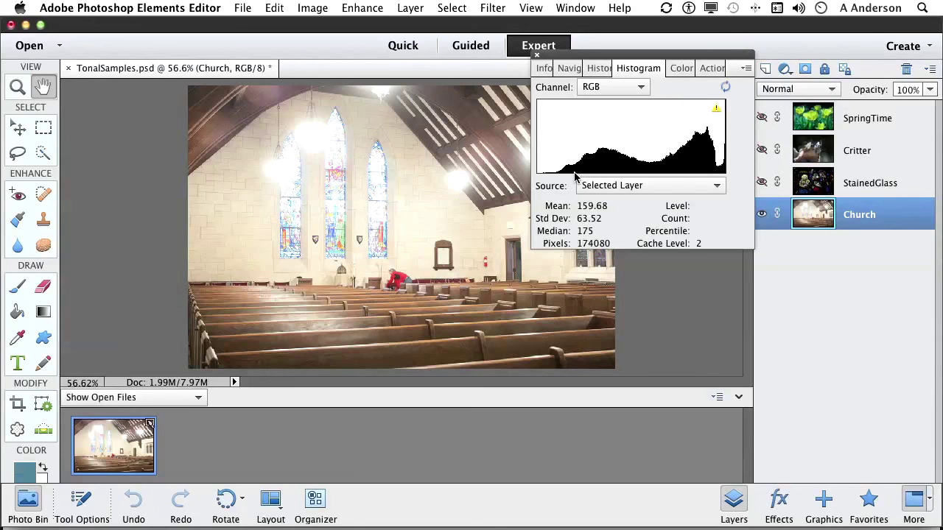
Step: Drop down the Histogram panel's Channel list for the Church layer's RGB histogram
mouse_move(645, 145)
click(642, 88)
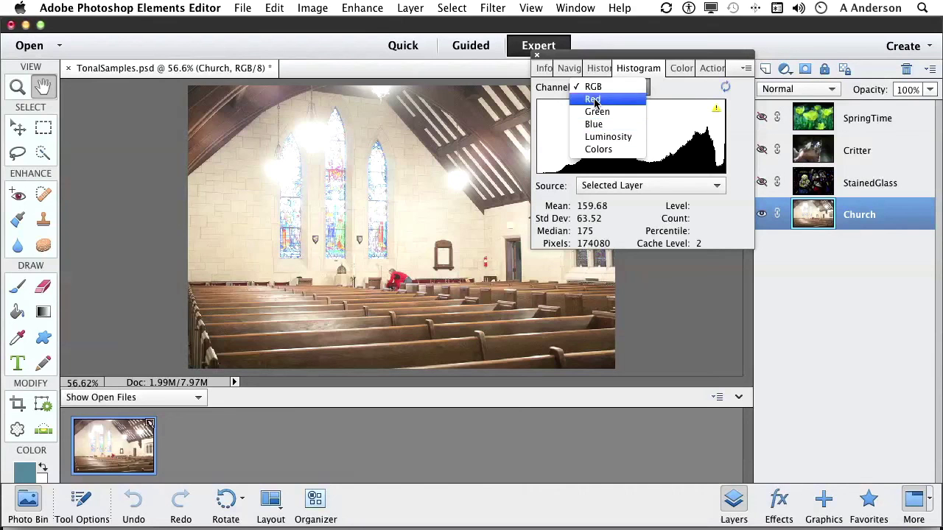
click(594, 101)
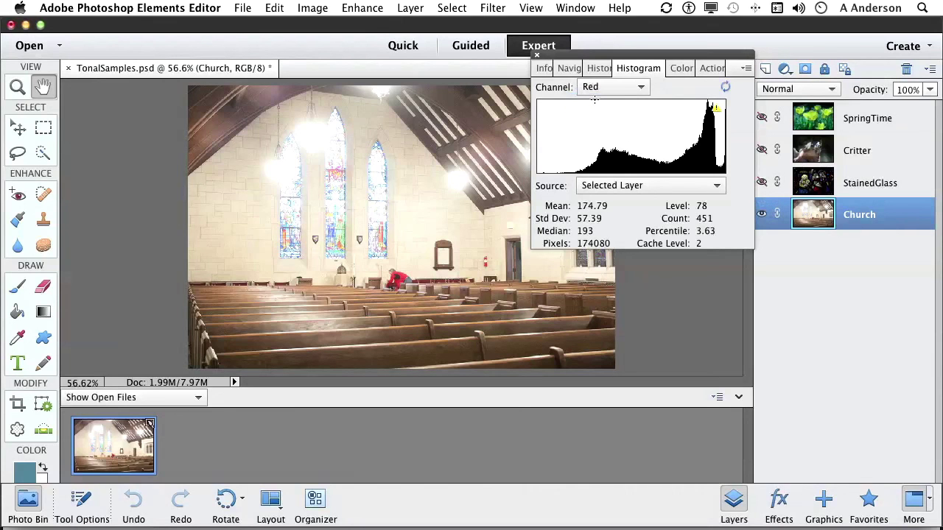
click(594, 87)
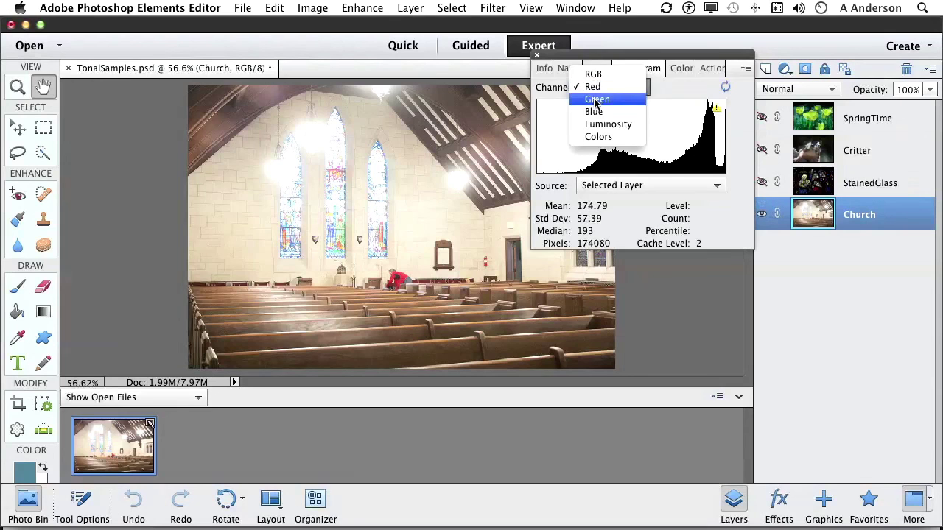
click(595, 100)
click(595, 90)
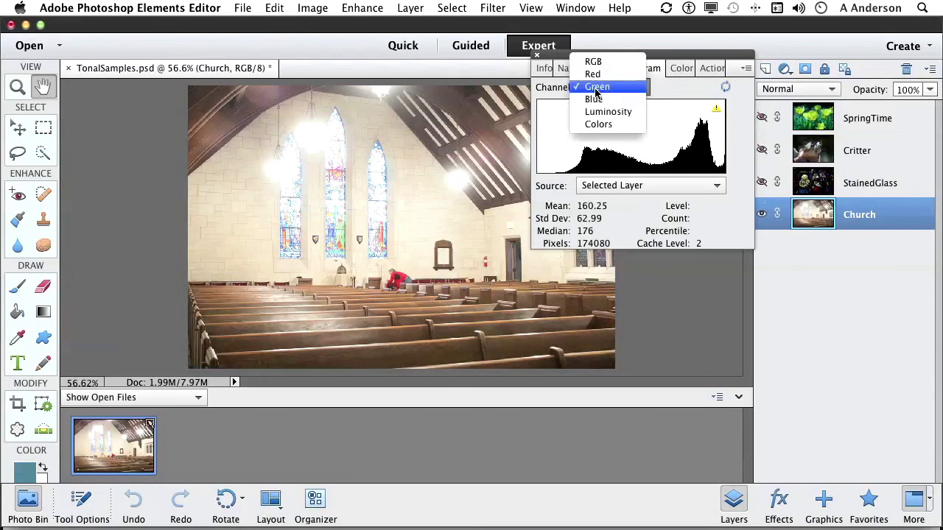
click(593, 98)
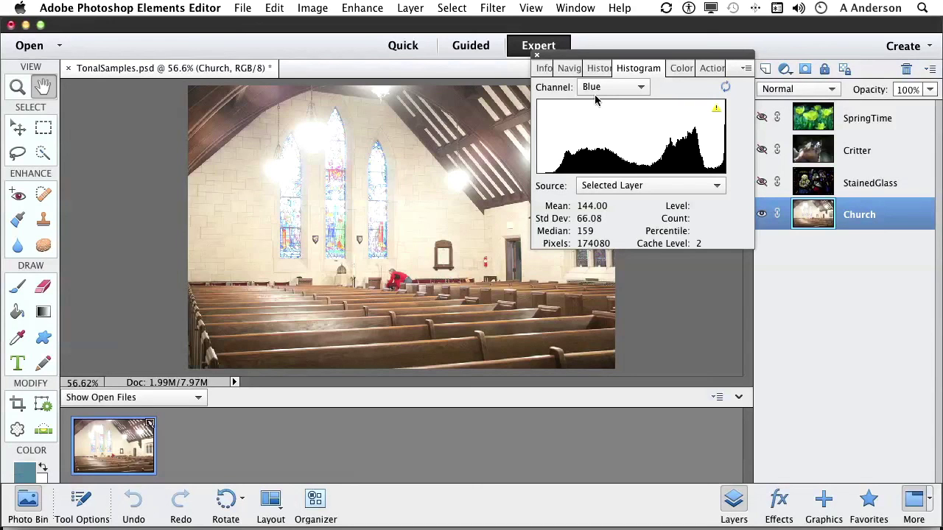
click(598, 88)
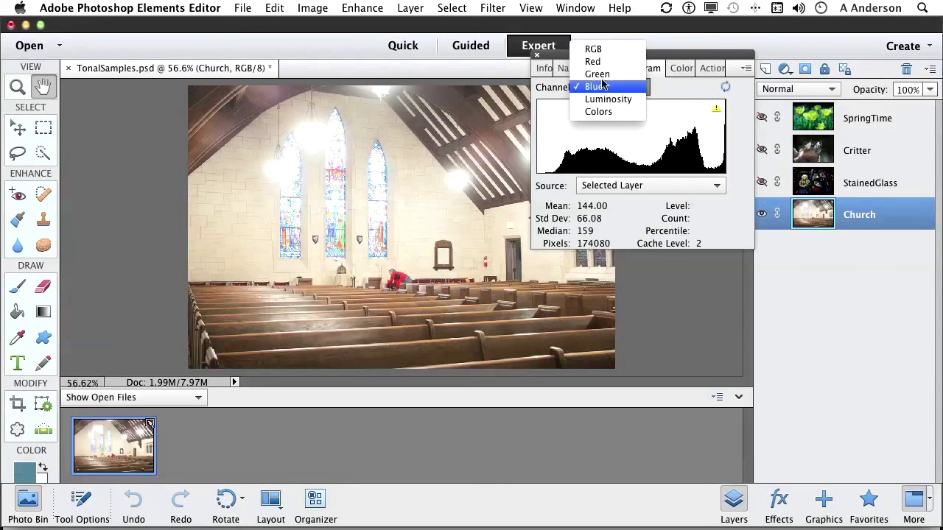
click(602, 51)
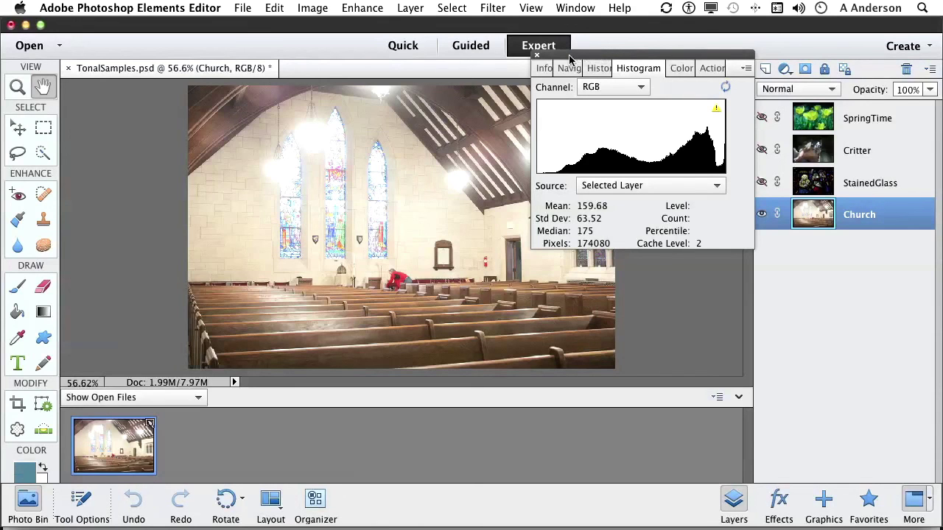
Step: Close the Histogram panel and close TonalSamples.psd with Don't Save
click(536, 56)
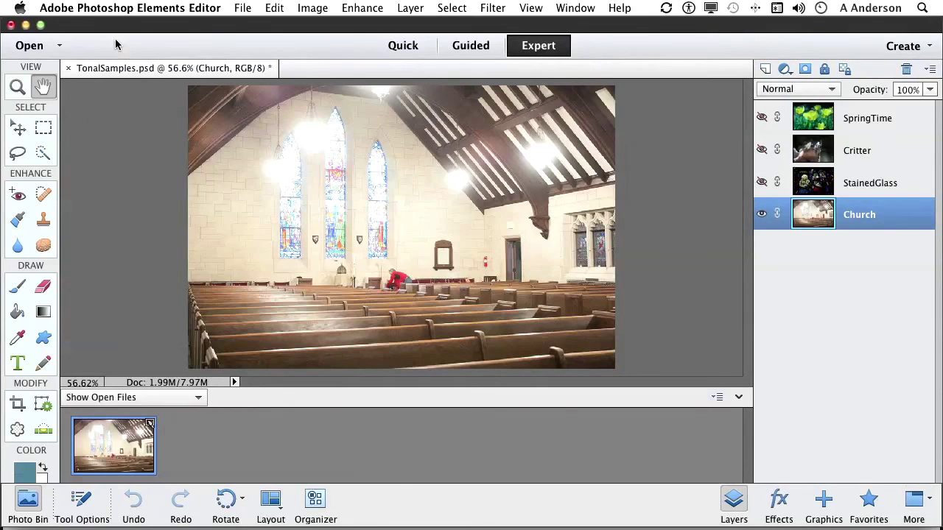
click(67, 68)
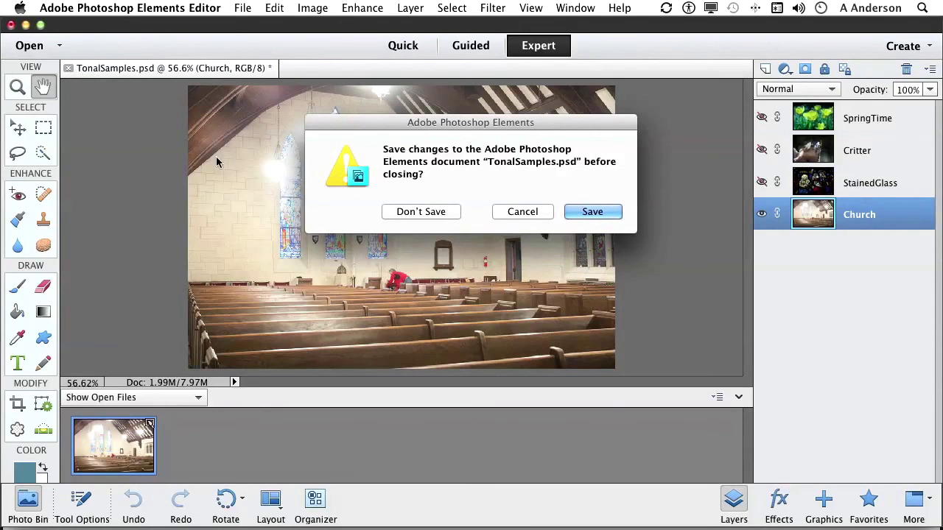
click(427, 211)
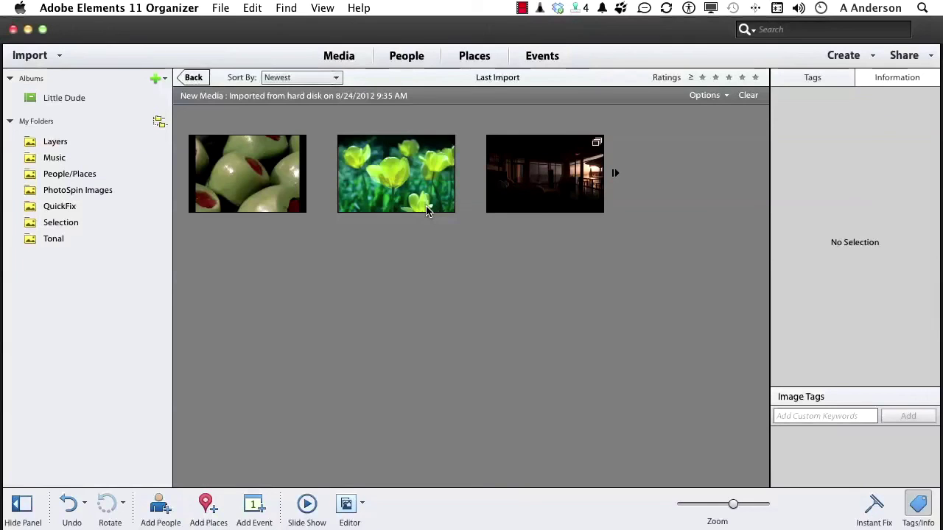